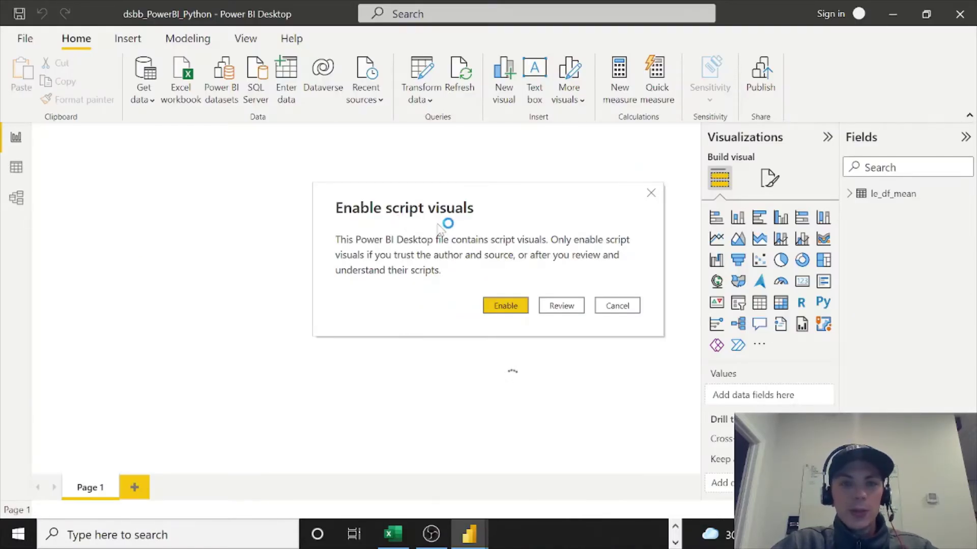
- Allow the script visuals to run and rename Page 1 to chart_practice
left_click(506, 305)
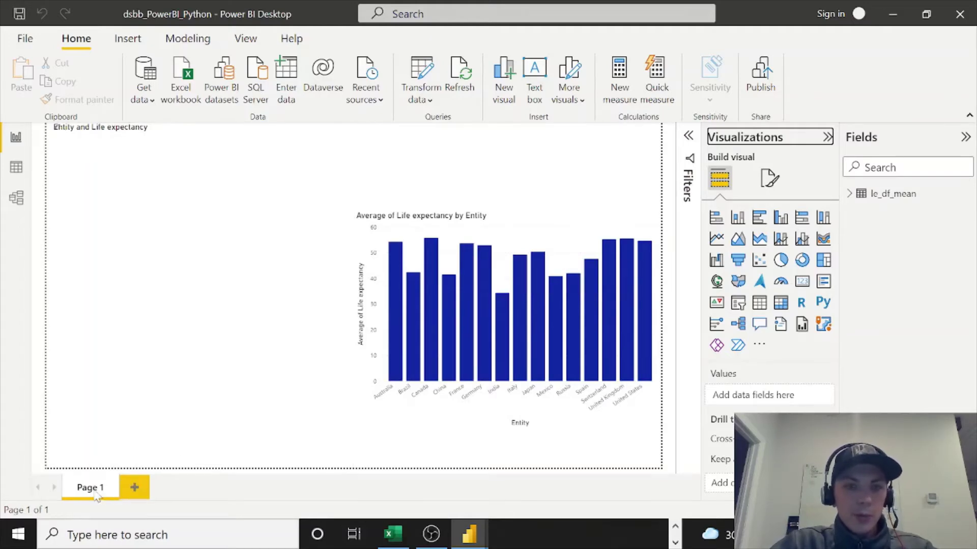
left_click(89, 491)
double_click(89, 489)
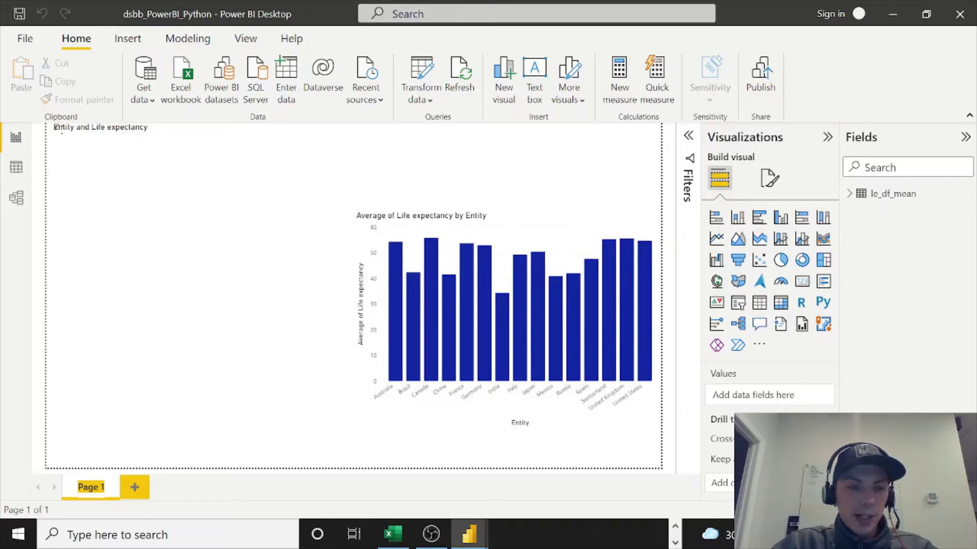
type("chart")
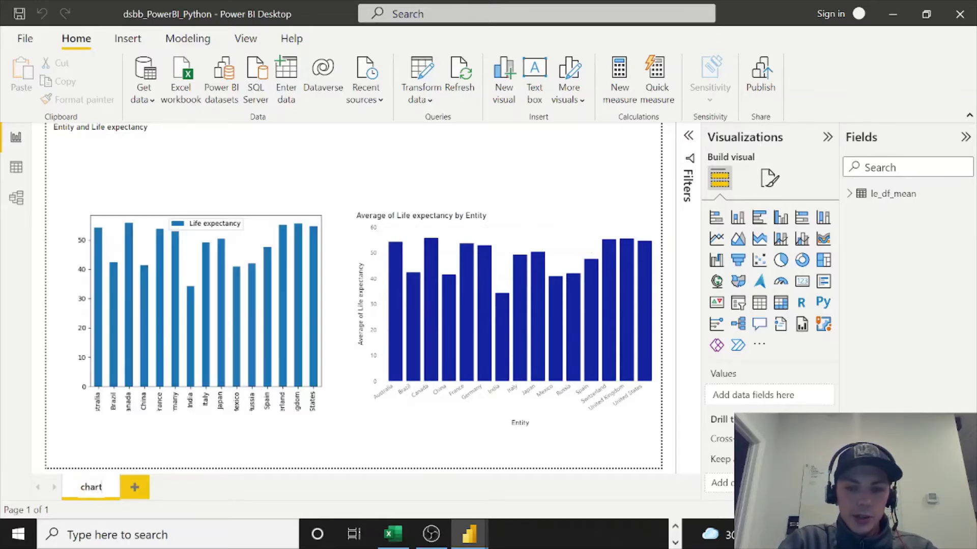
type(" practice")
key("Return")
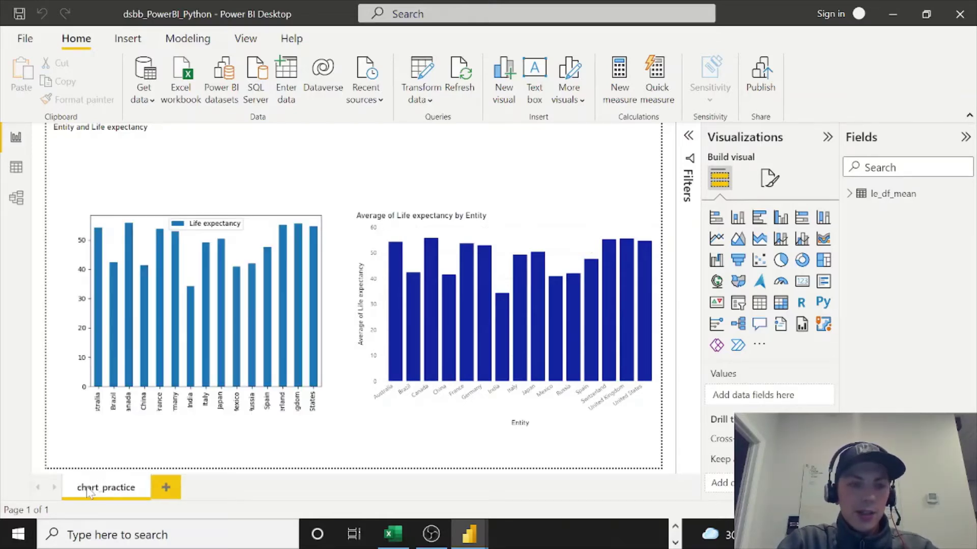
- Add a new blank report page named map_practice
left_click(166, 488)
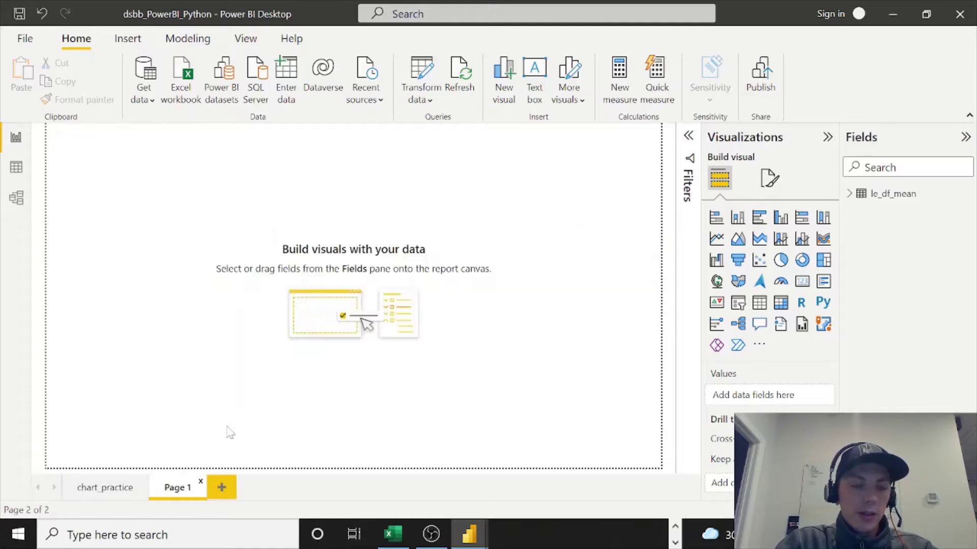
double_click(173, 489)
type("map_pr")
type("actice")
key("Return")
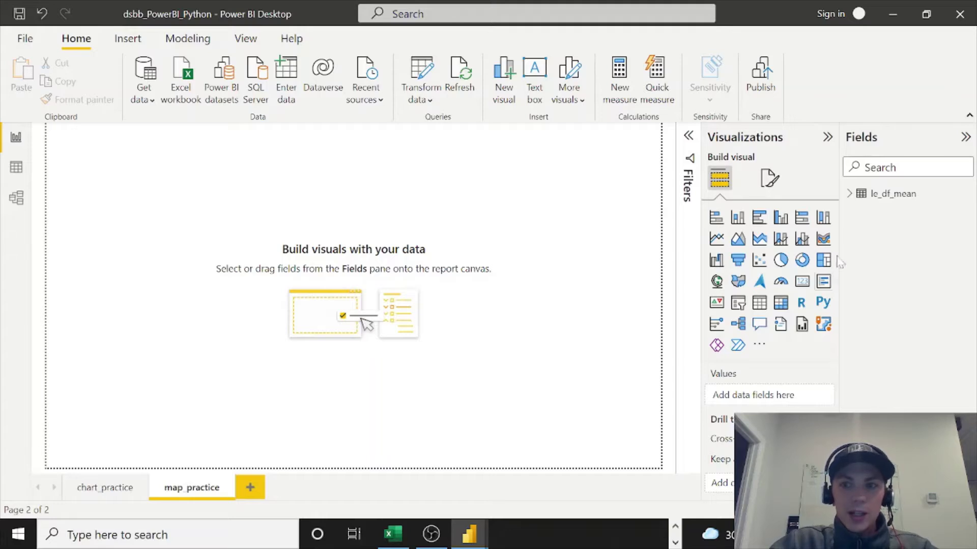
- Expand le_df_mean, insert a Map visual, and stretch it across most of the canvas
left_click(855, 196)
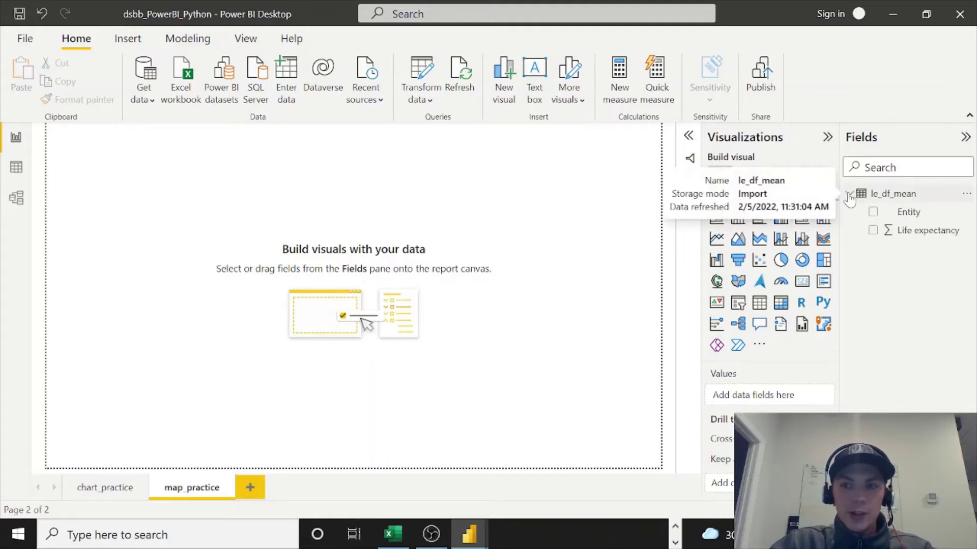
left_click(716, 282)
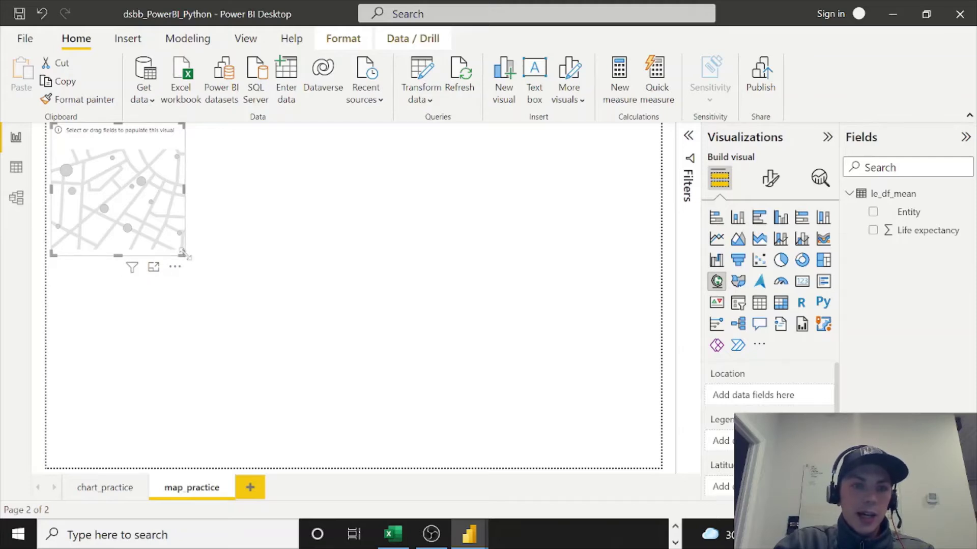
left_click_drag(184, 254, 731, 440)
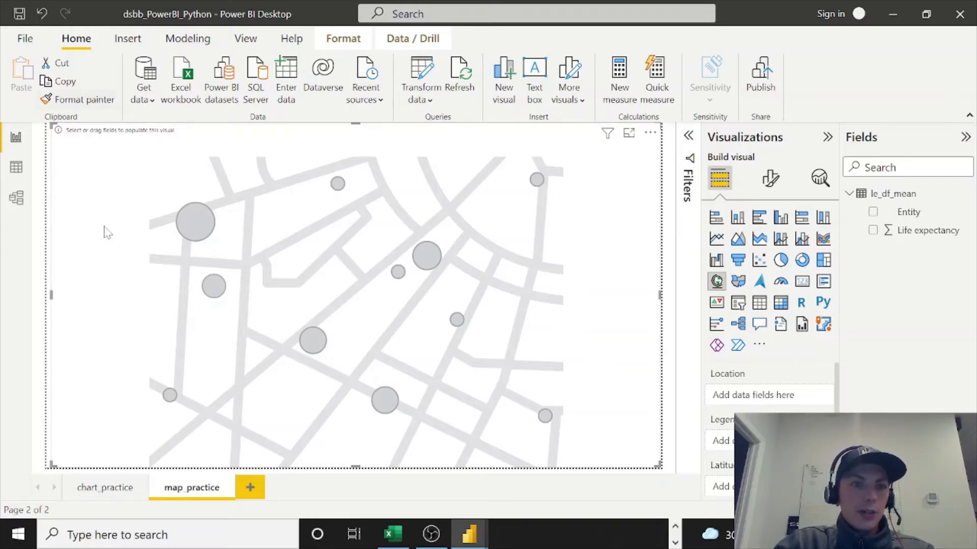
left_click(43, 39)
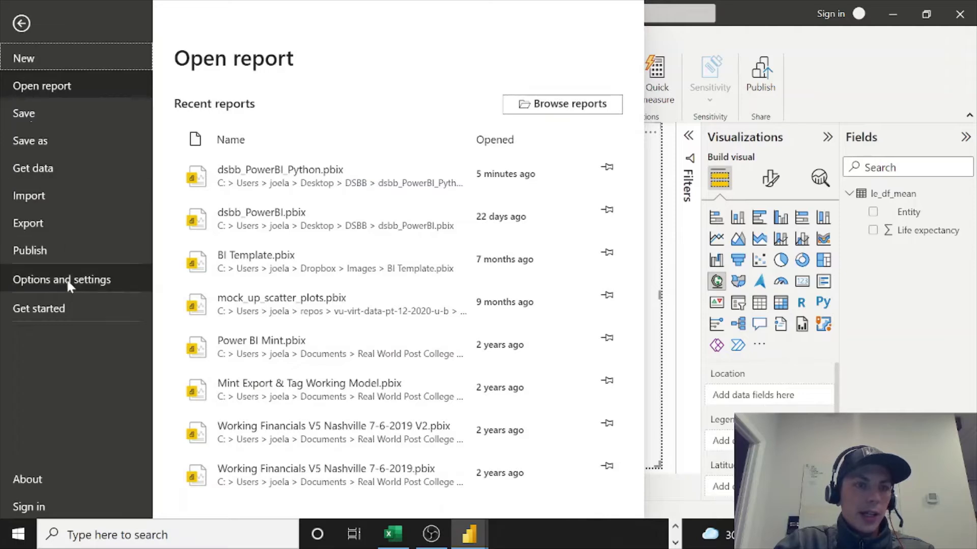
left_click(66, 279)
left_click(232, 100)
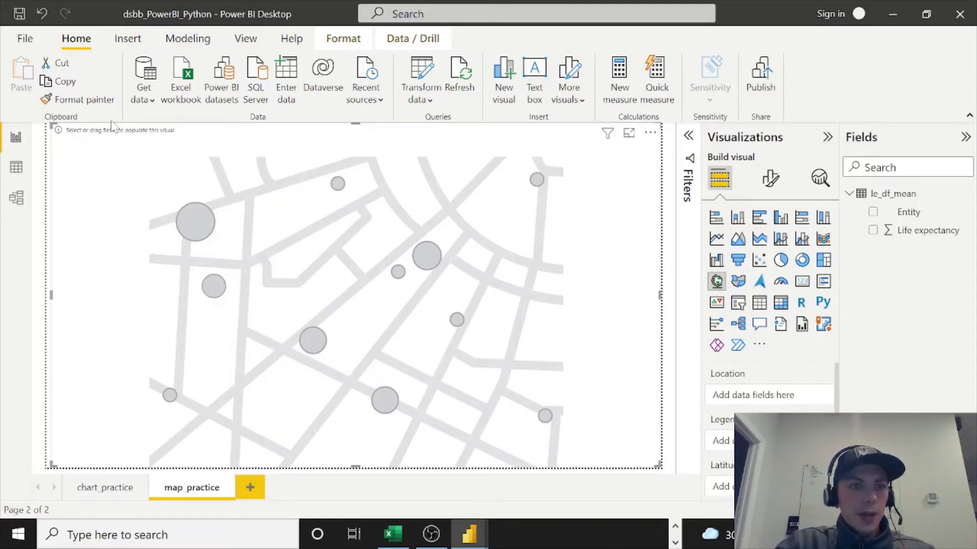
left_click(277, 194)
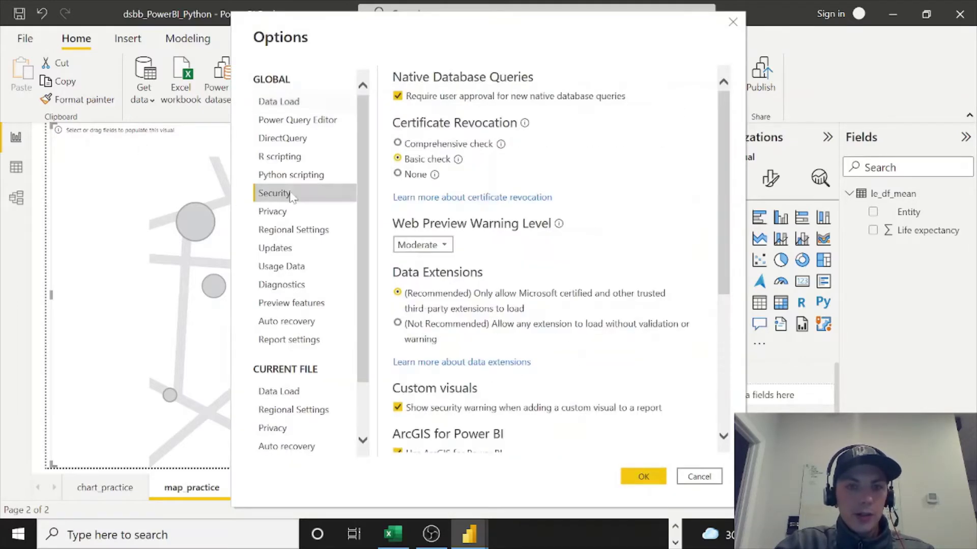
scroll(511, 285, "down", 2)
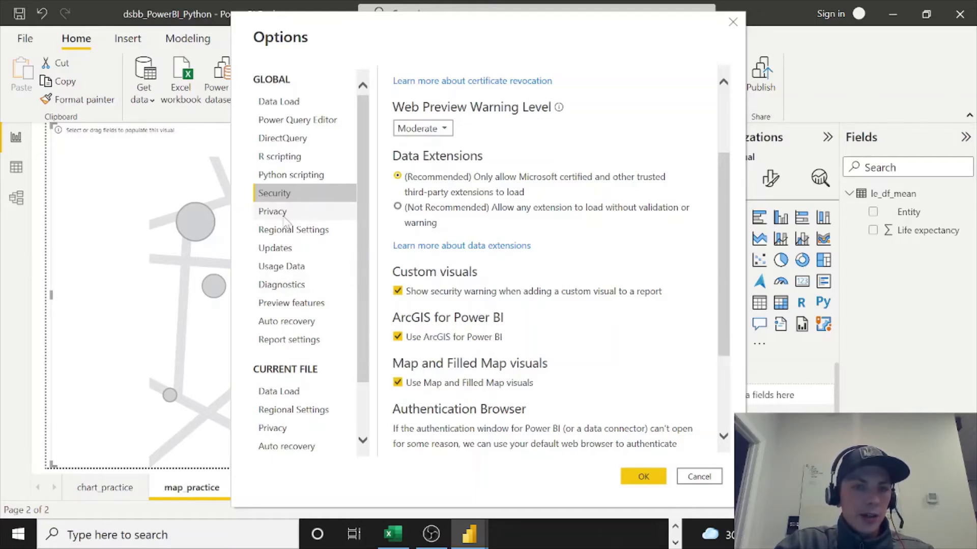
left_click(293, 305)
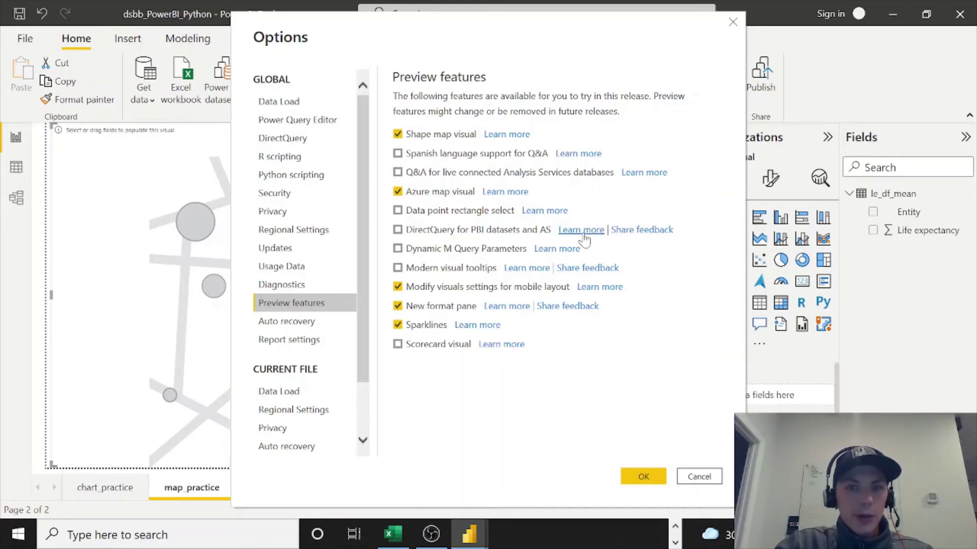
left_click(662, 479)
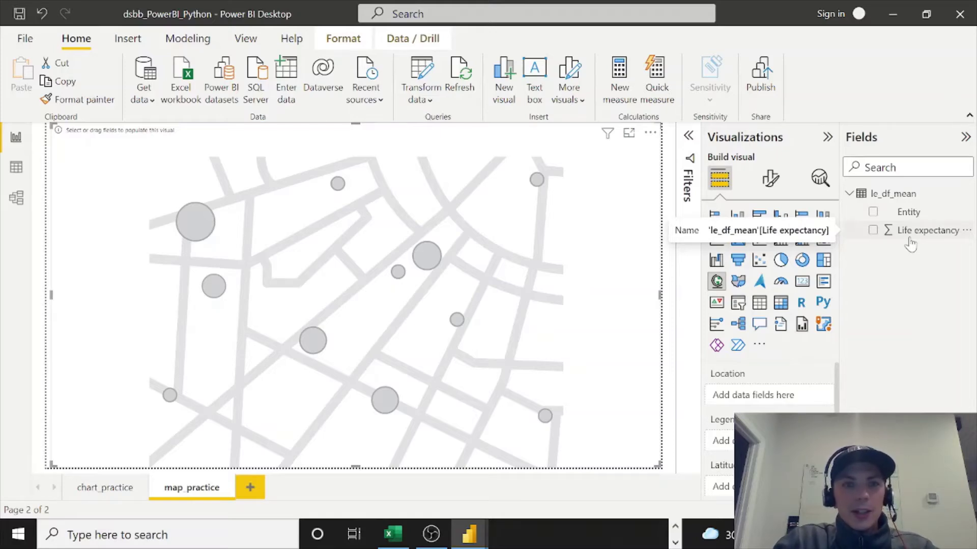
- Put Entity in Location and Life expectancy in Size, summarised as Average instead of Sum
left_click(875, 213)
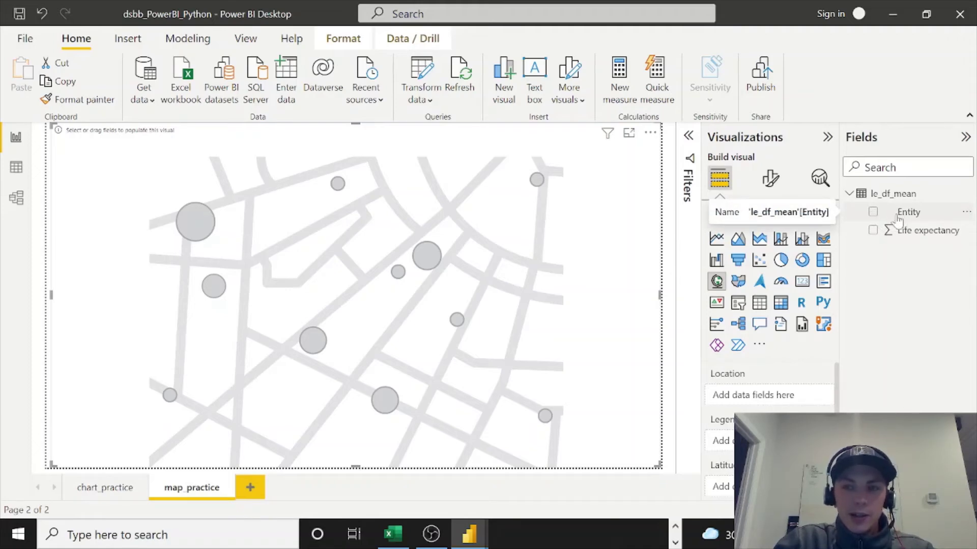
left_click_drag(892, 222, 770, 397)
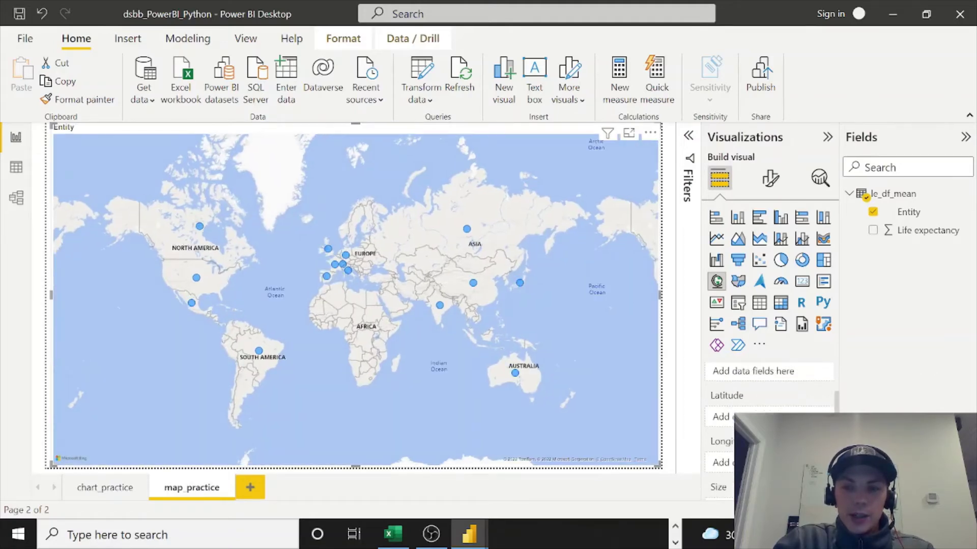
scroll(767, 412, "down", 1)
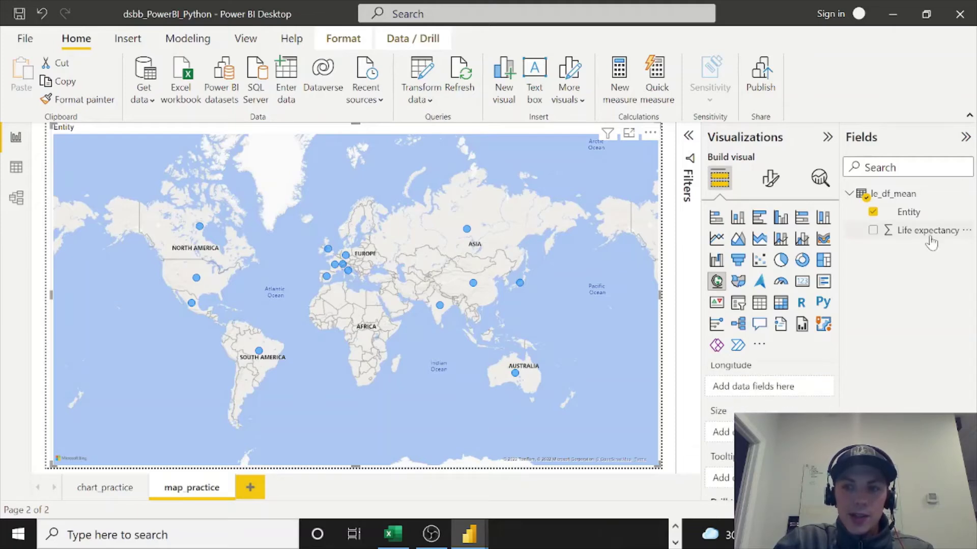
left_click_drag(931, 244, 722, 432)
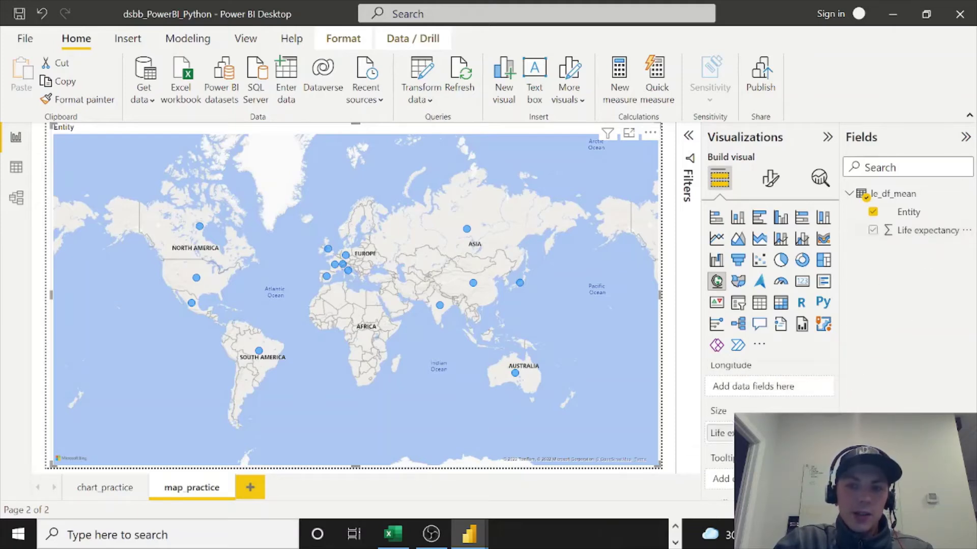
left_click(825, 433)
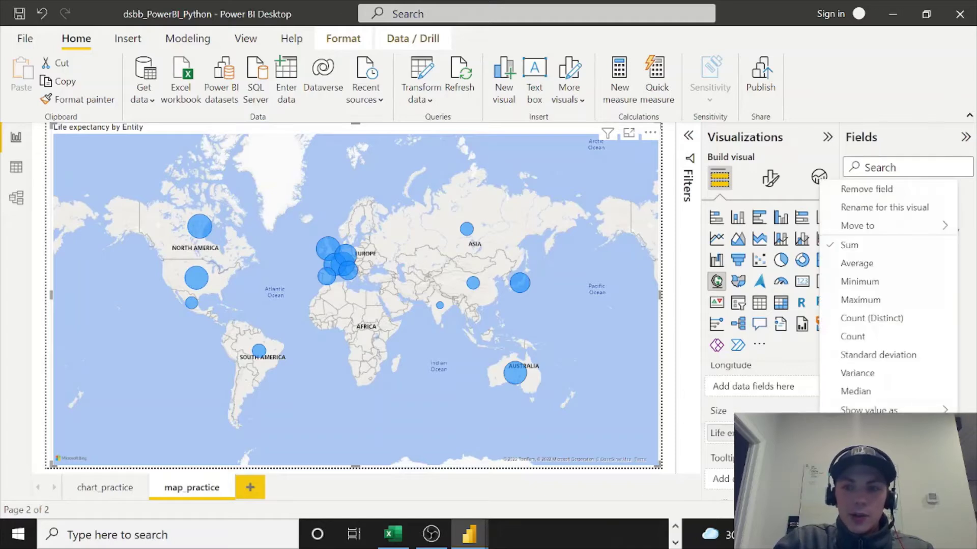
left_click(851, 266)
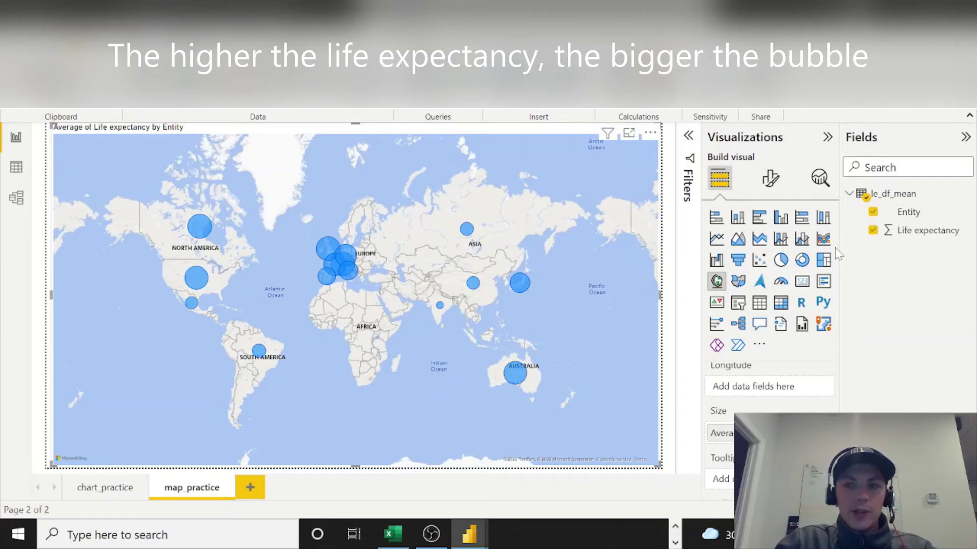
- Enter the measure Average_Life_Expectancy = AVERAGE(le_df_mean[Life expectancy]) in le_df_mean
right_click(904, 196)
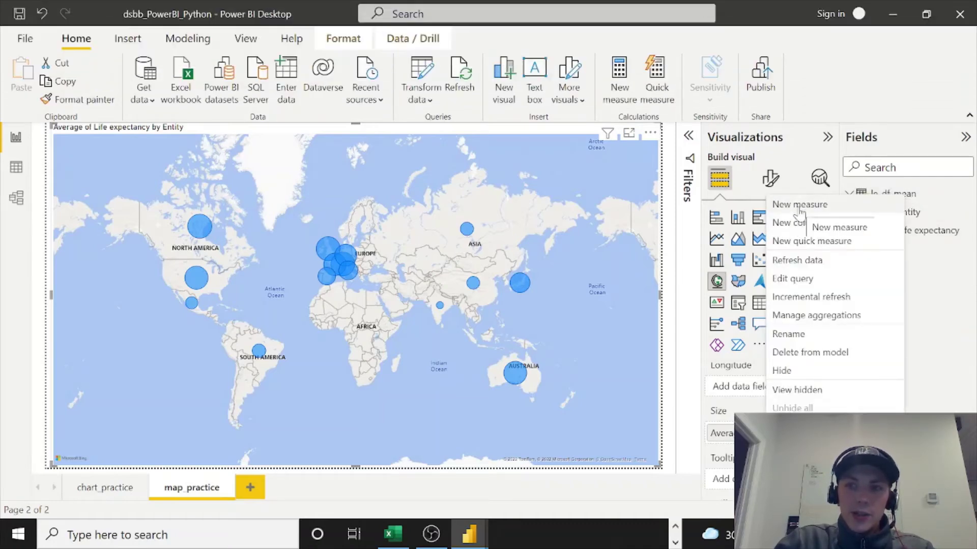
key("Escape")
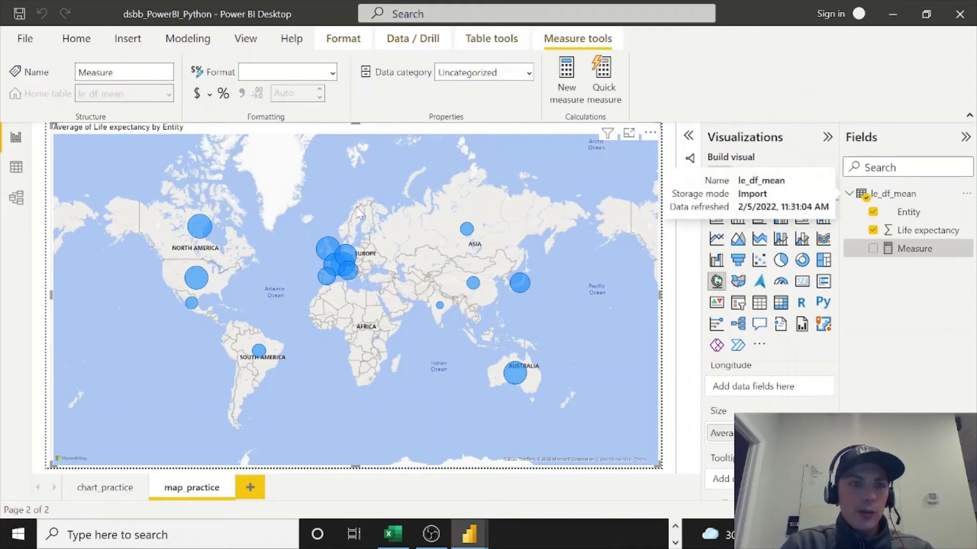
type("Ave")
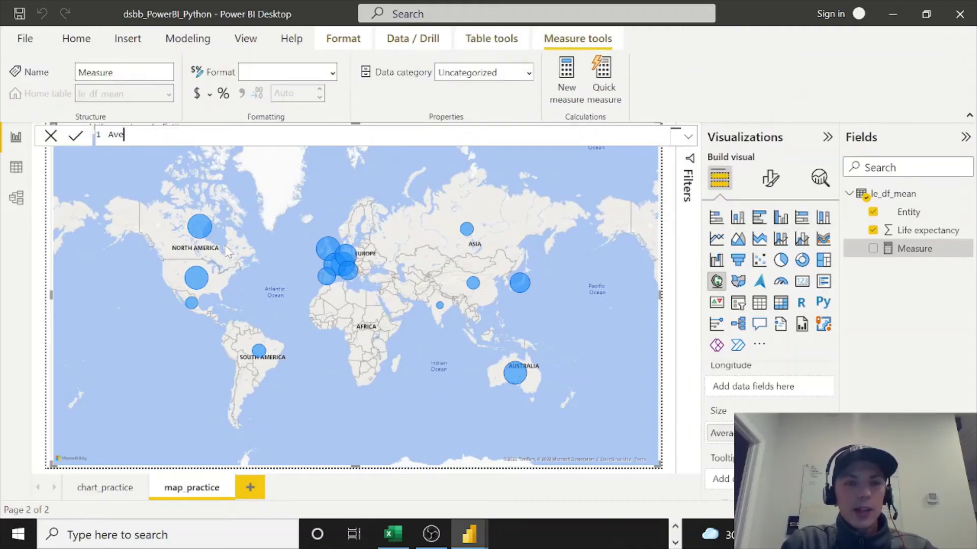
type("rage_")
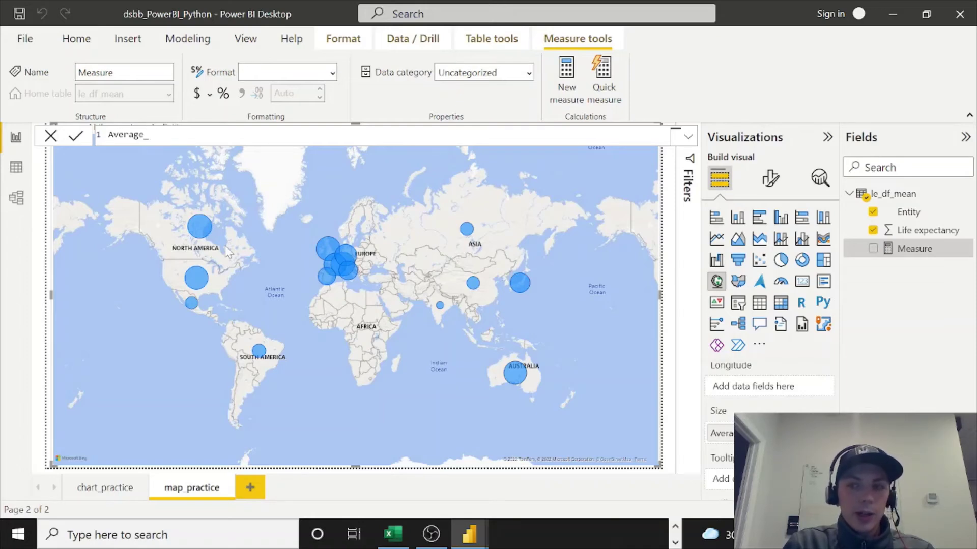
type("Life_Expectancy")
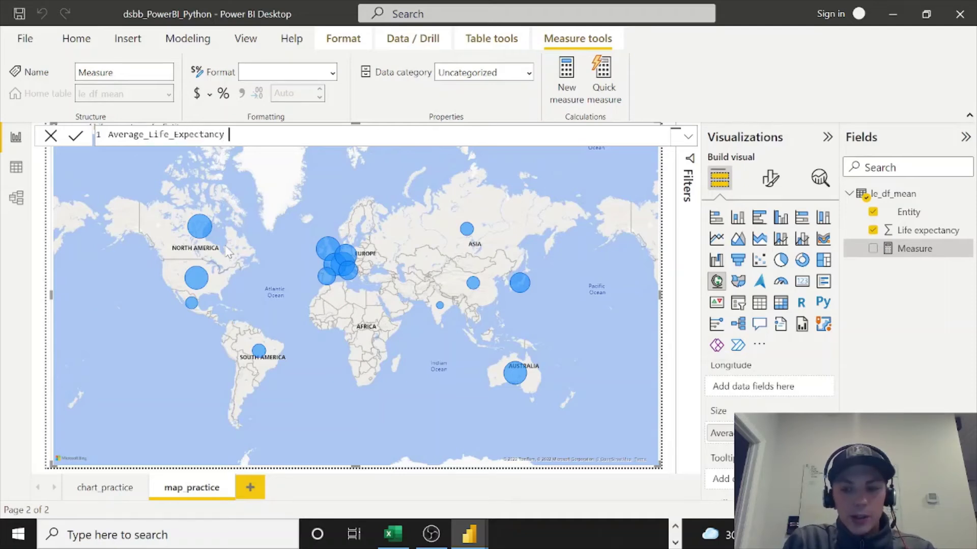
type(" = aver")
key("Tab")
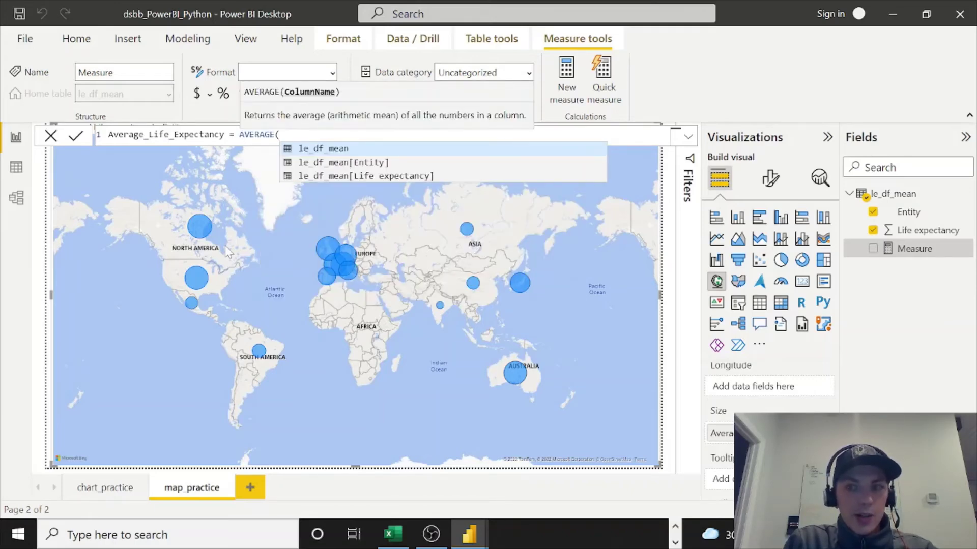
type("life")
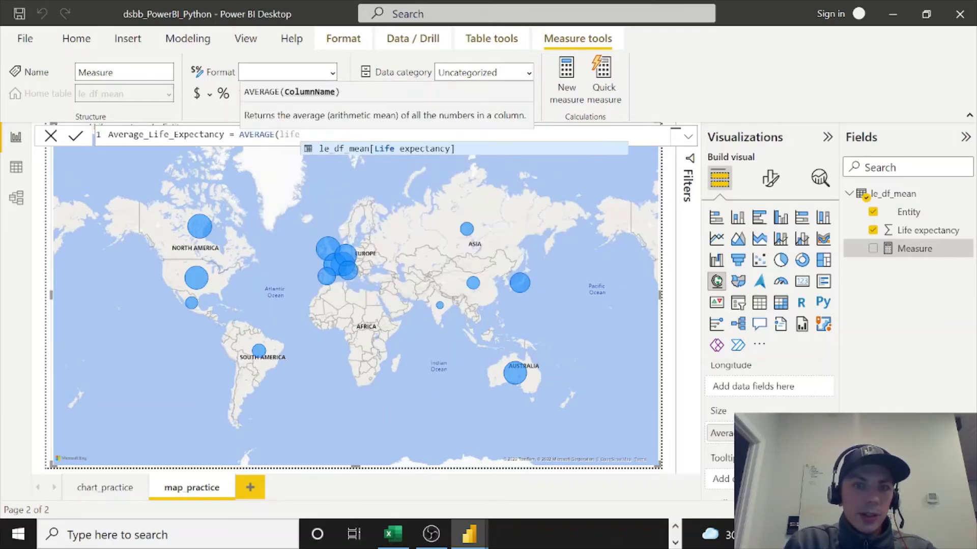
left_click(370, 150)
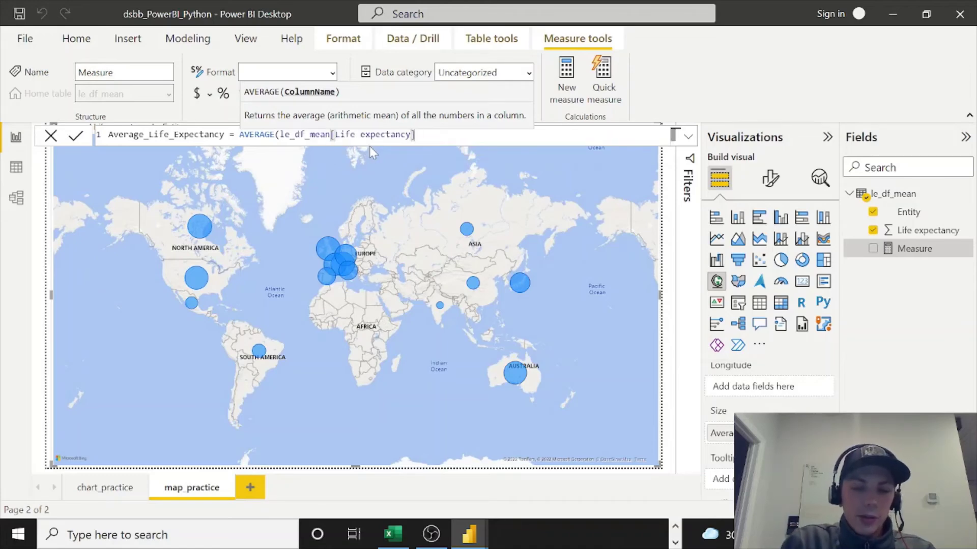
type(")")
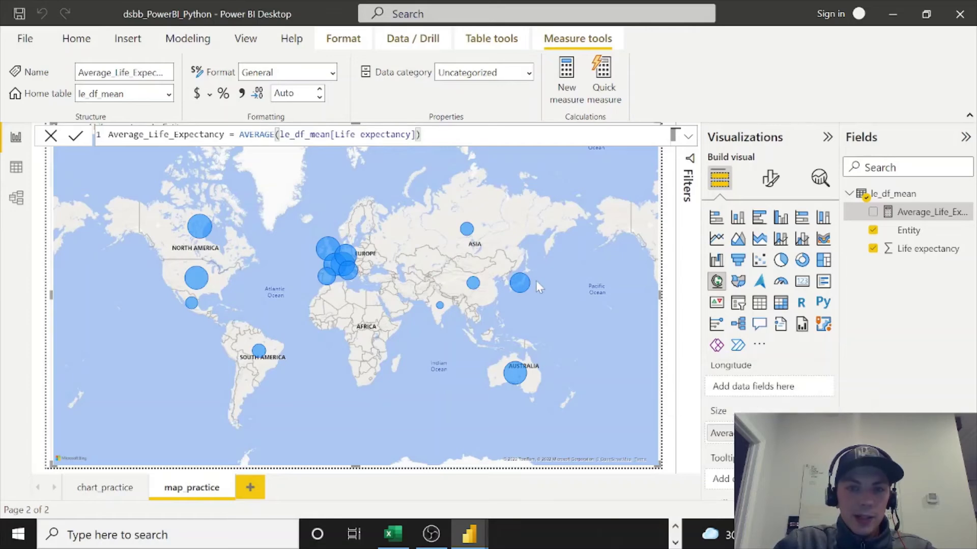
mouse_move(518, 288)
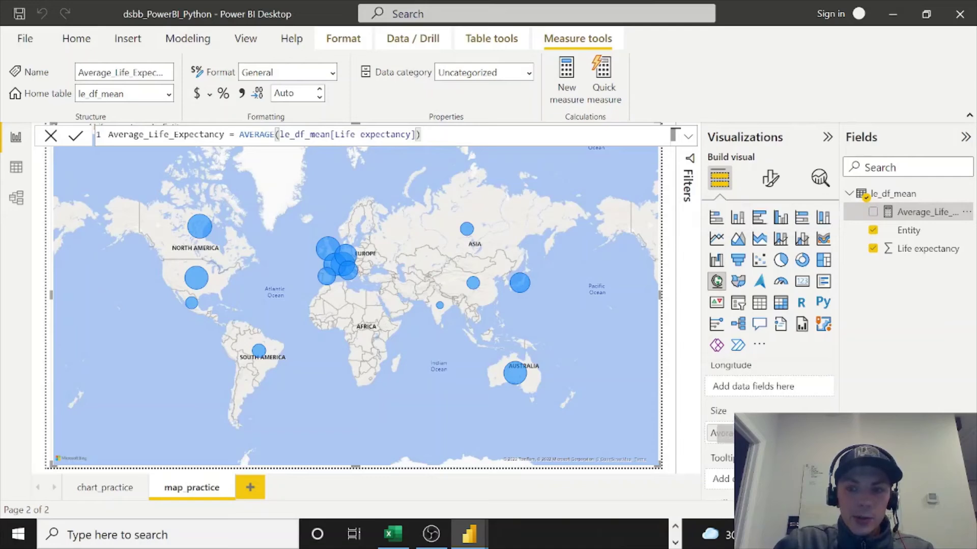
- Size bubbles by Average_Life_Expectancy, formatted as Decimal number with 2 decimal places
left_click_drag(723, 433, 723, 433)
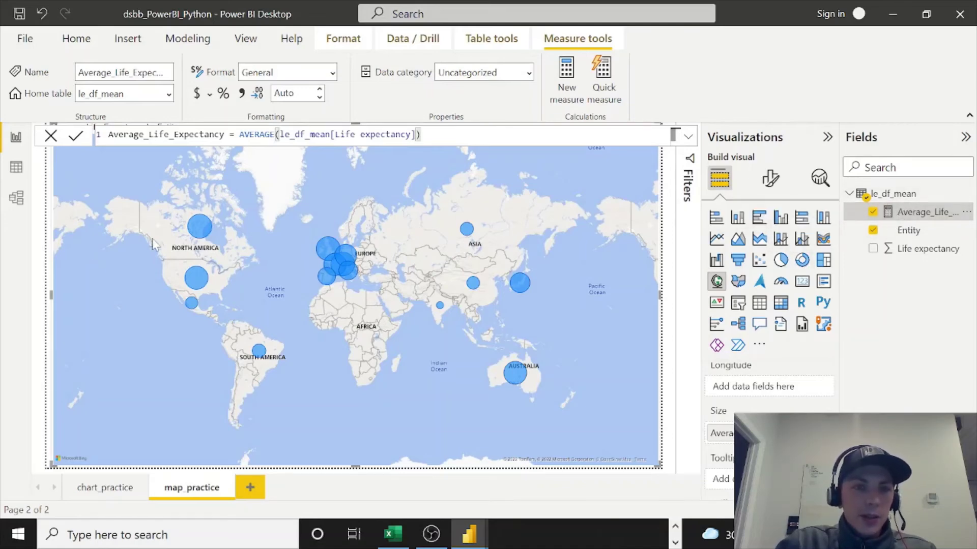
mouse_move(207, 233)
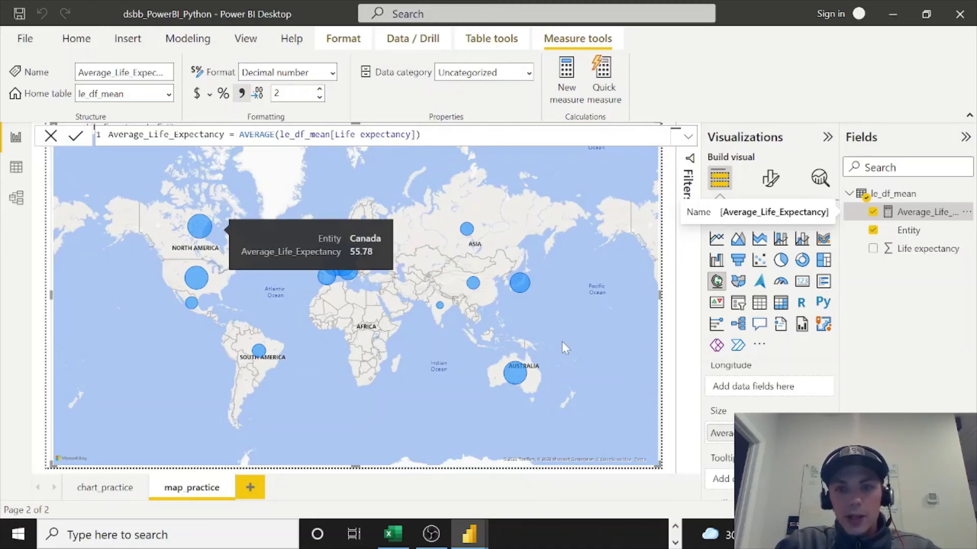
- Change the map style to Aerial in the map settings
left_click(770, 186)
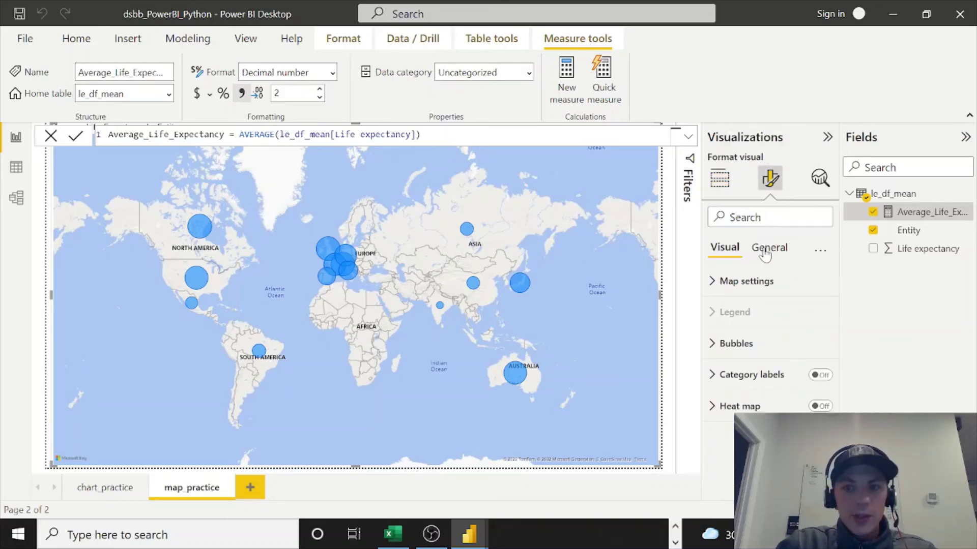
left_click(718, 283)
left_click(736, 352)
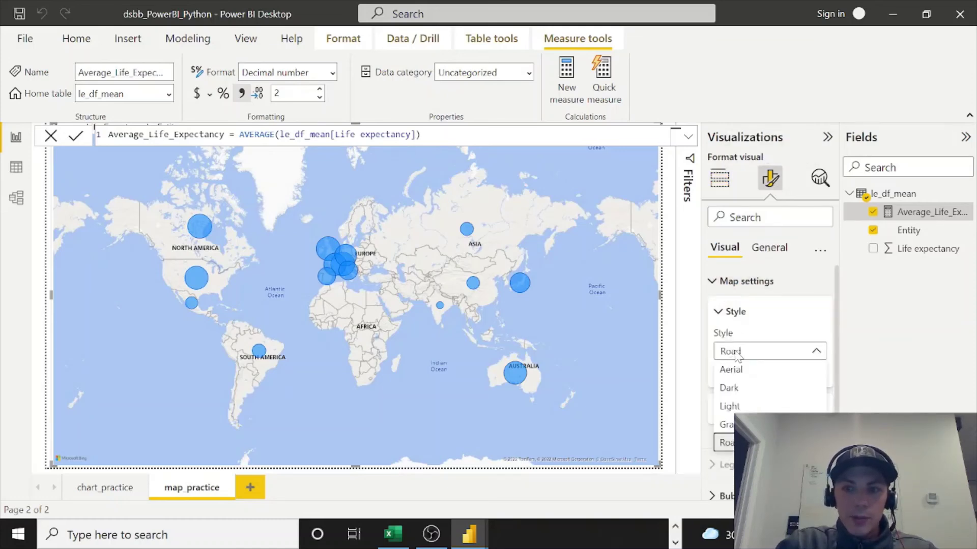
left_click(775, 335)
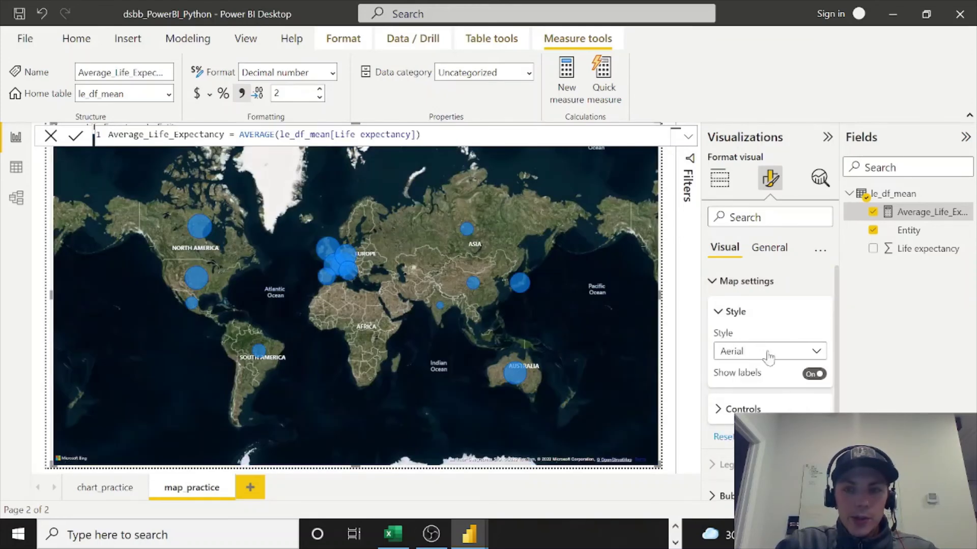
- Turn on category labels so country names appear beside the bubbles
scroll(779, 379, "down", 2)
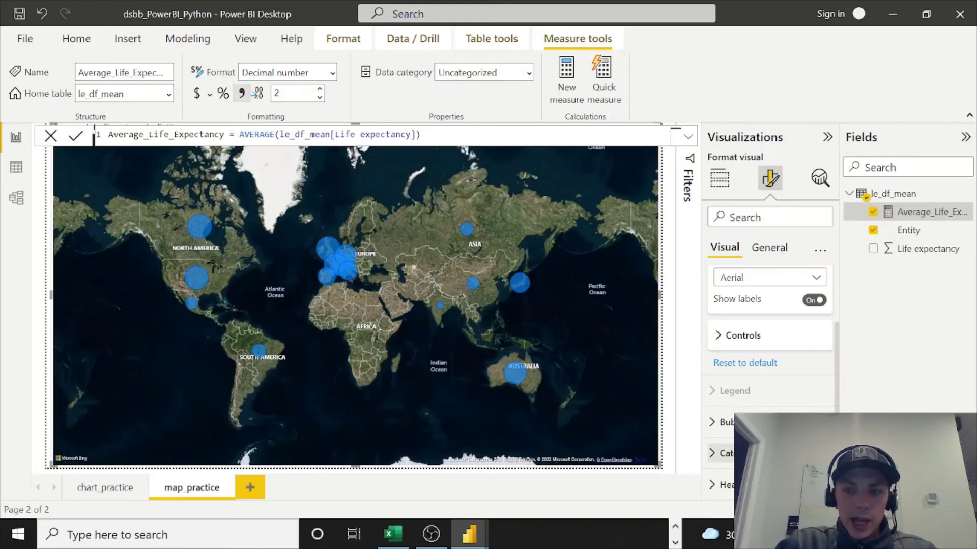
left_click(752, 453)
scroll(763, 387, "down", 2)
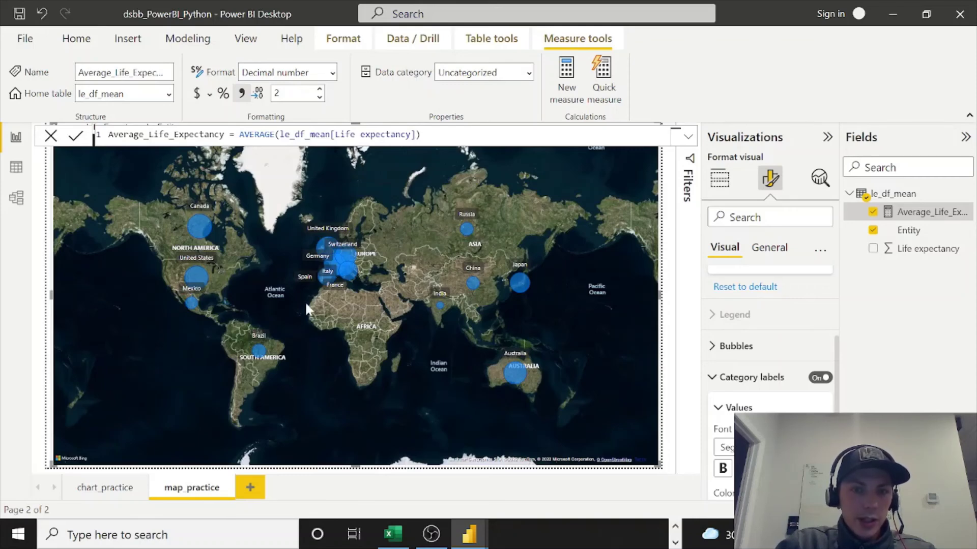
scroll(772, 384, "down", 3)
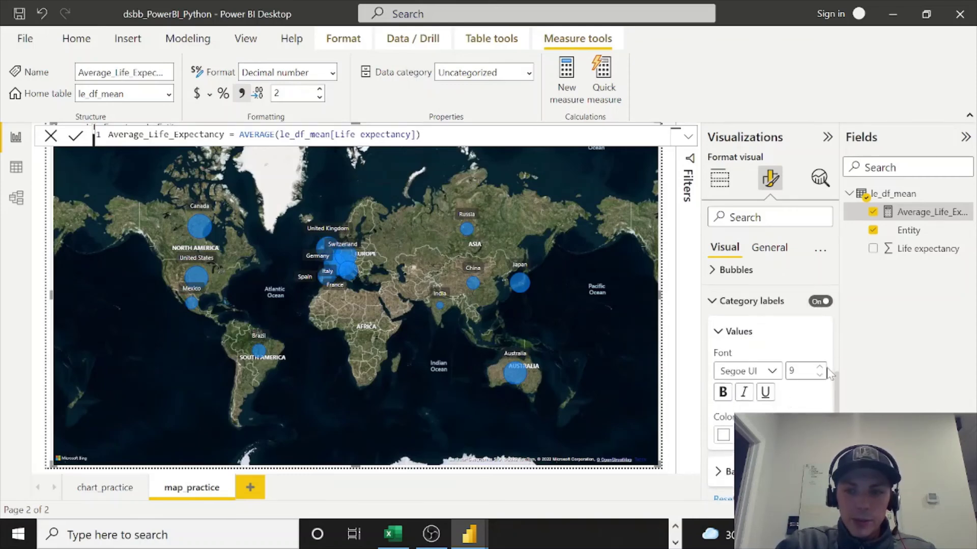
scroll(724, 458, "up", 5)
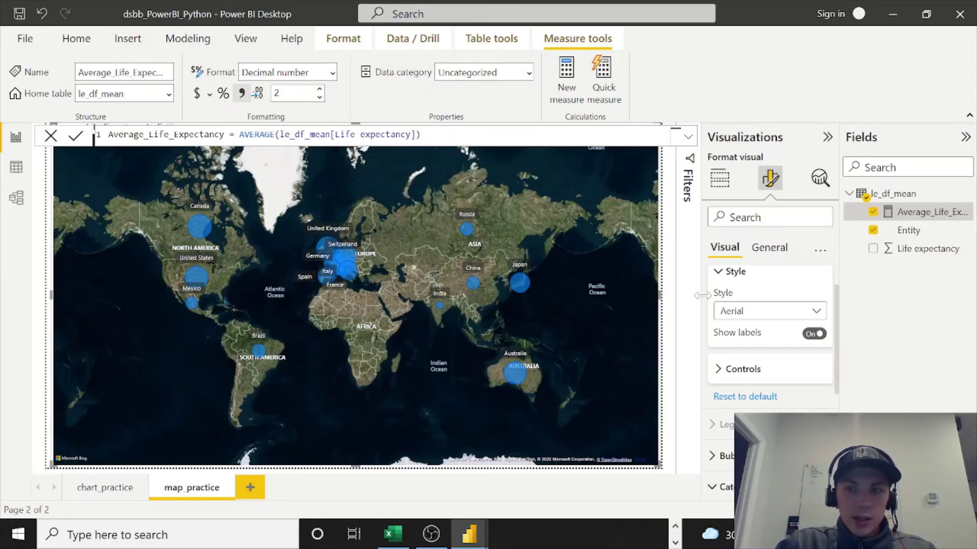
- Pan the map across Europe and the Atlantic to Canada and the United States
scroll(594, 343, "up", 3)
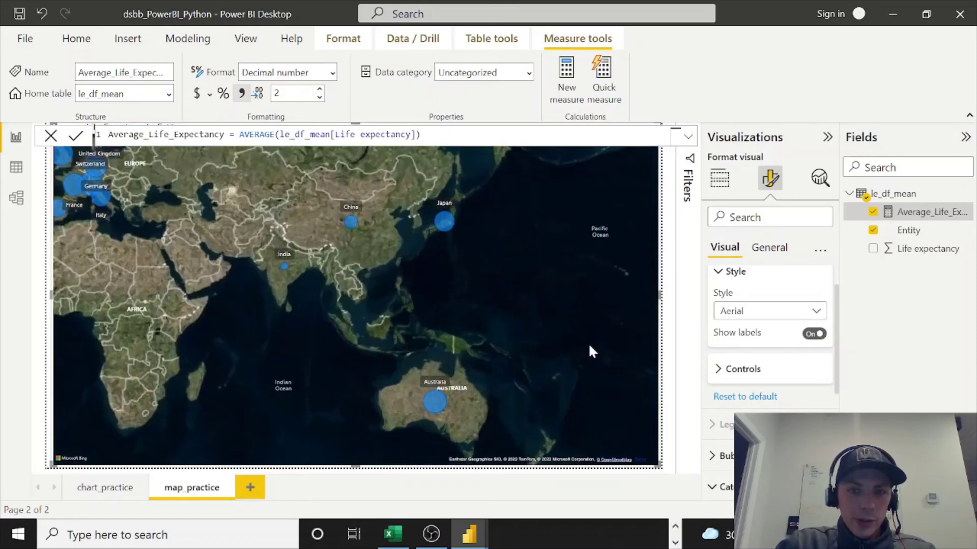
left_click_drag(288, 243, 466, 377)
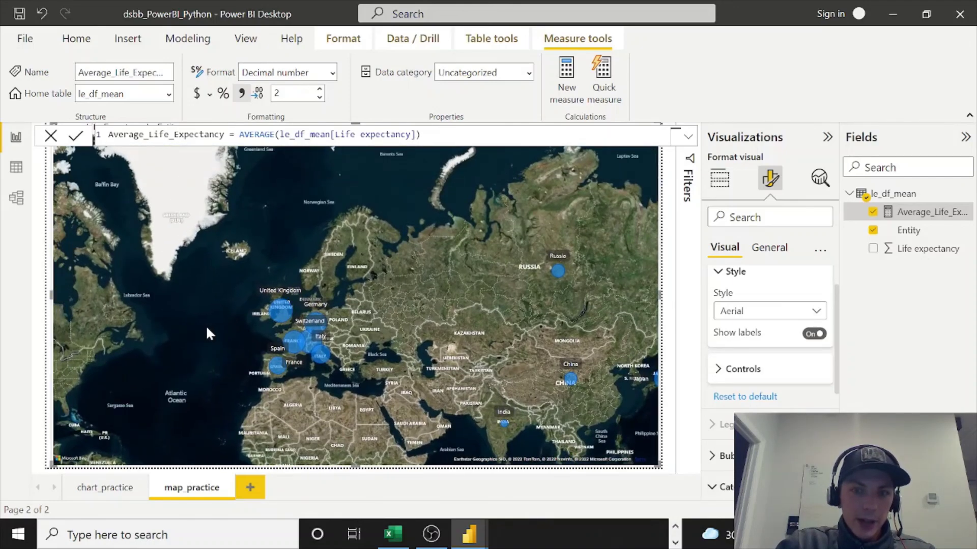
left_click_drag(234, 322, 225, 295)
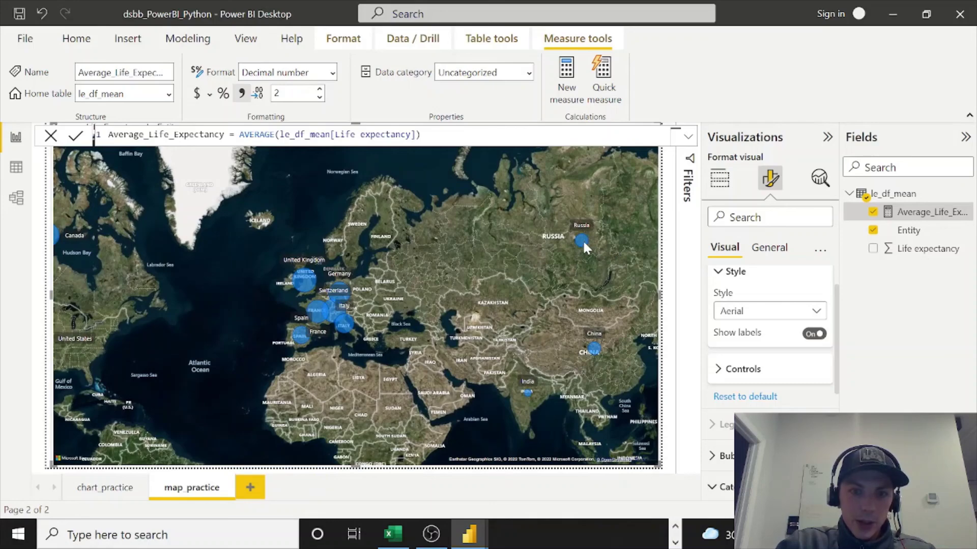
mouse_move(305, 279)
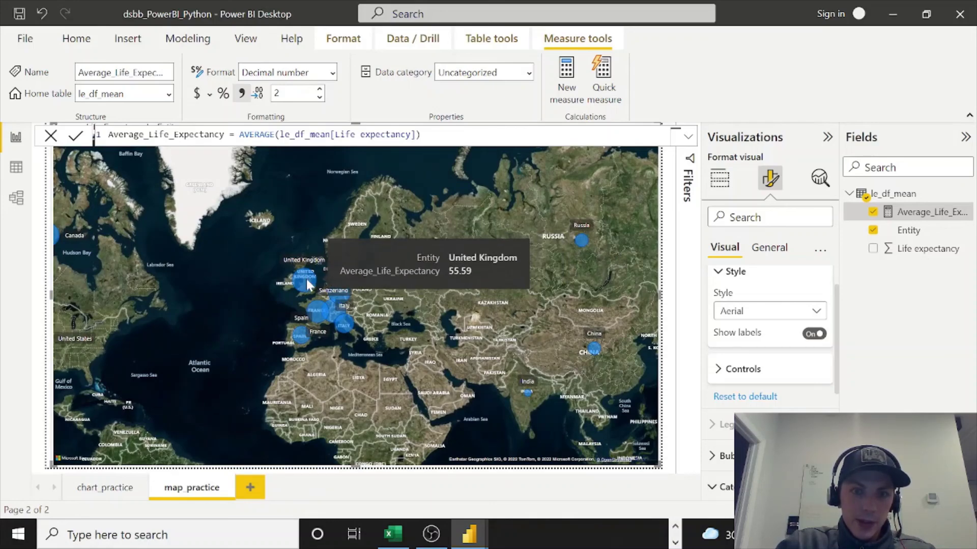
left_click_drag(266, 265, 345, 268)
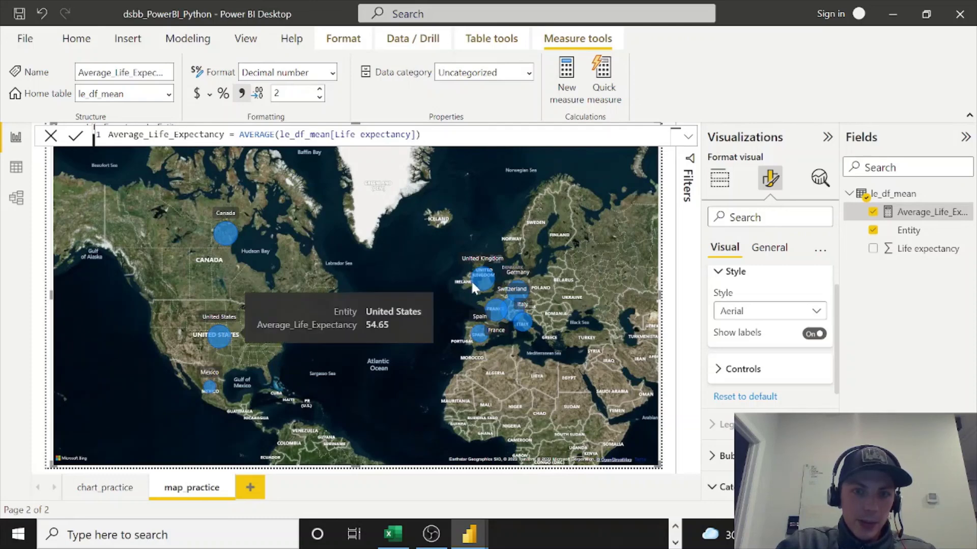
- Attempt to save the report, which fails because the file is already open
mouse_move(482, 283)
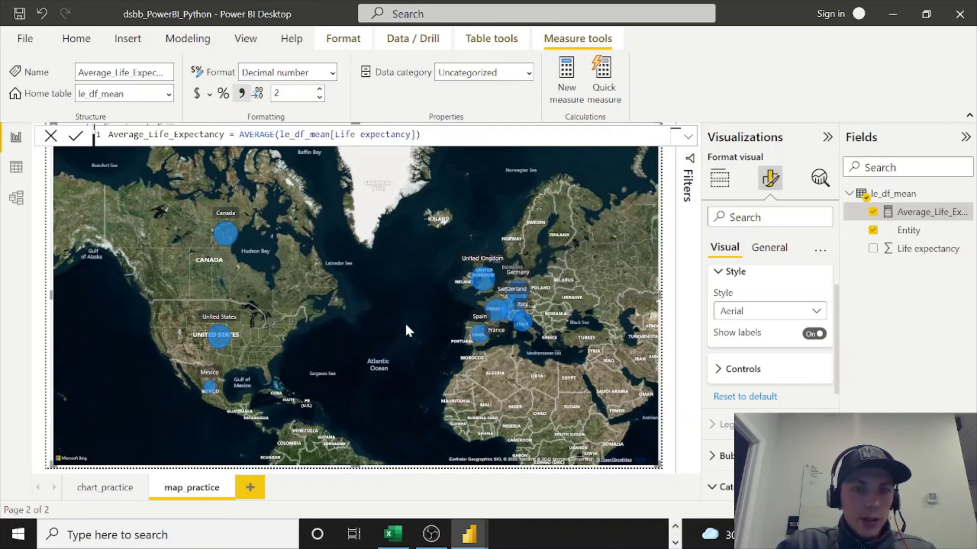
left_click(34, 45)
left_click(36, 111)
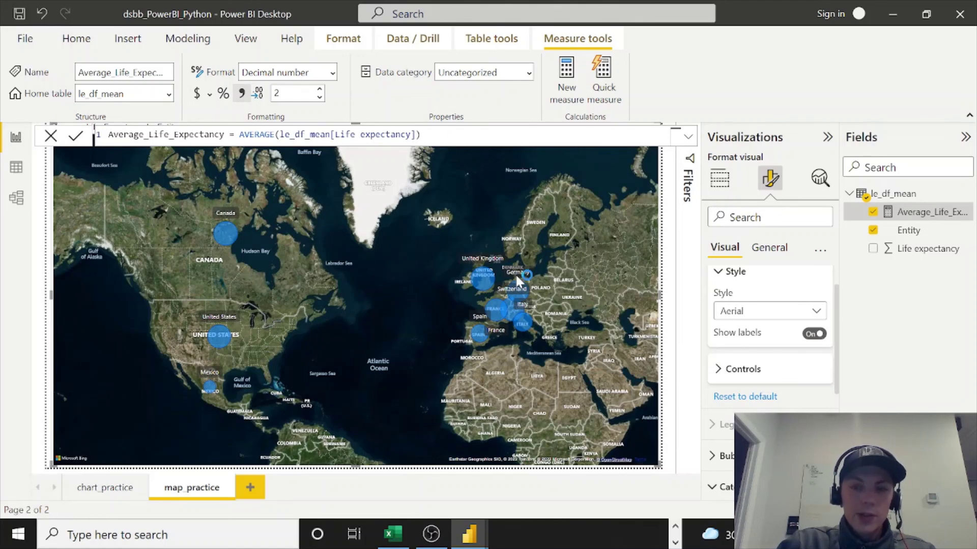